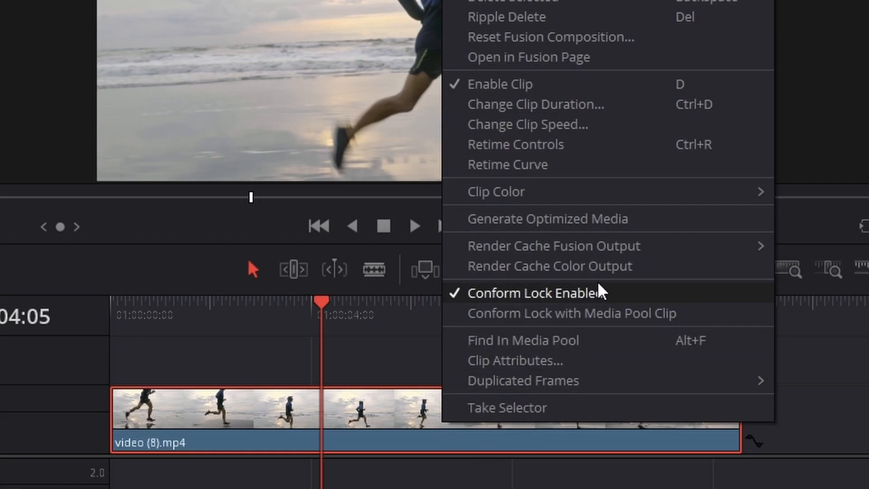
# Show the retime controls on the video (8).mp4 clip, set its speed to 50% and preview the result
pyautogui.click(610, 145)
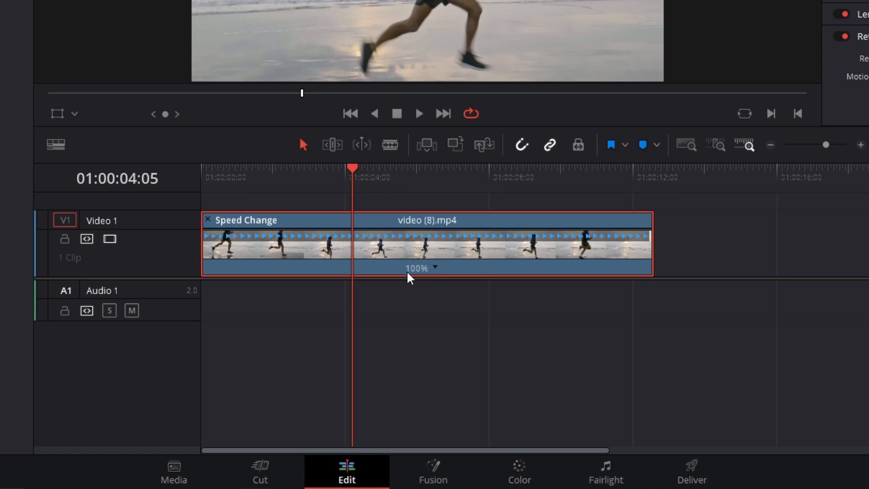
pyautogui.click(435, 267)
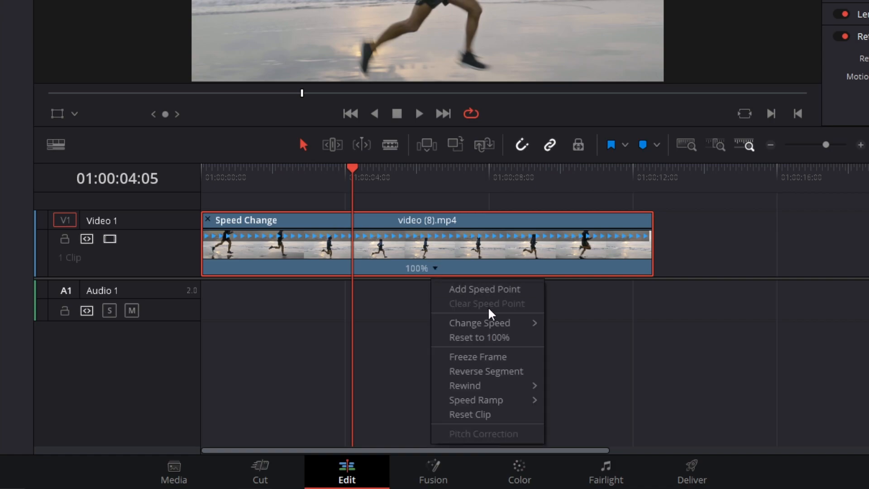
pyautogui.moveTo(507, 326)
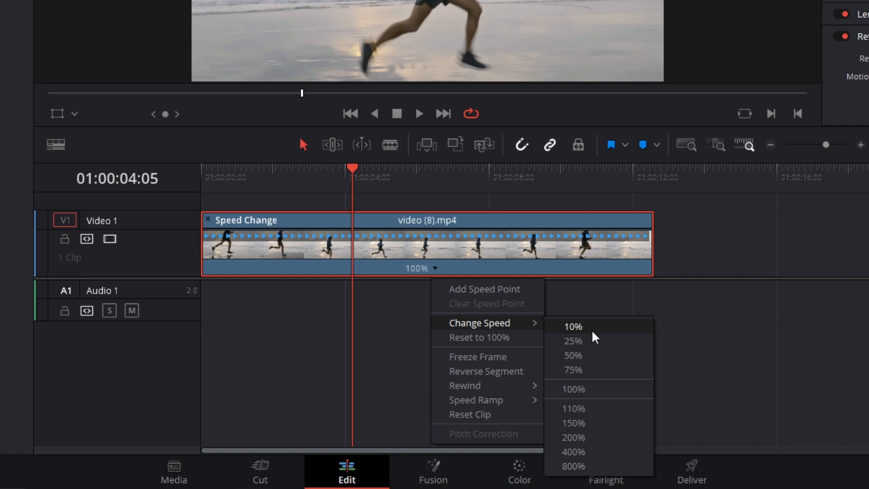
pyautogui.click(593, 359)
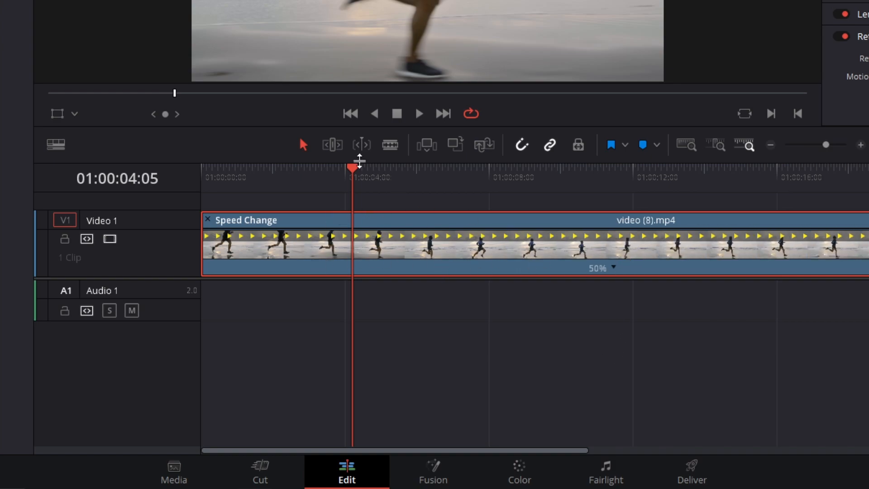
pyautogui.click(324, 172)
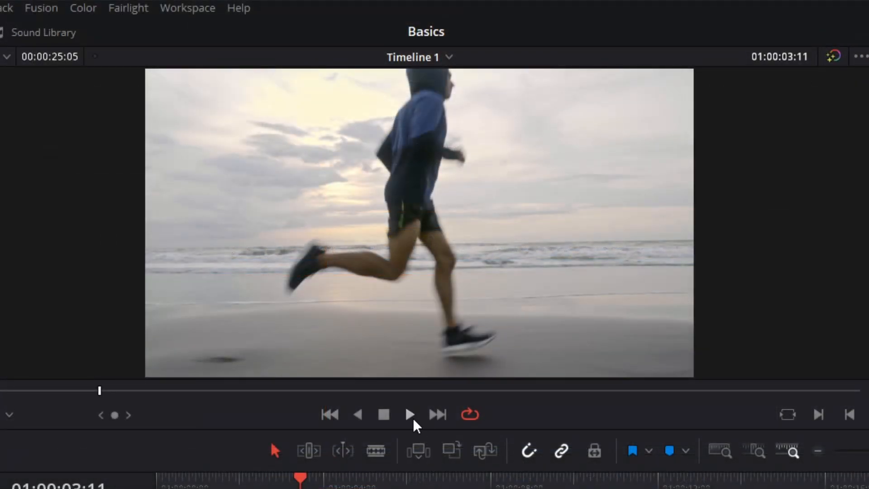
pyautogui.click(412, 417)
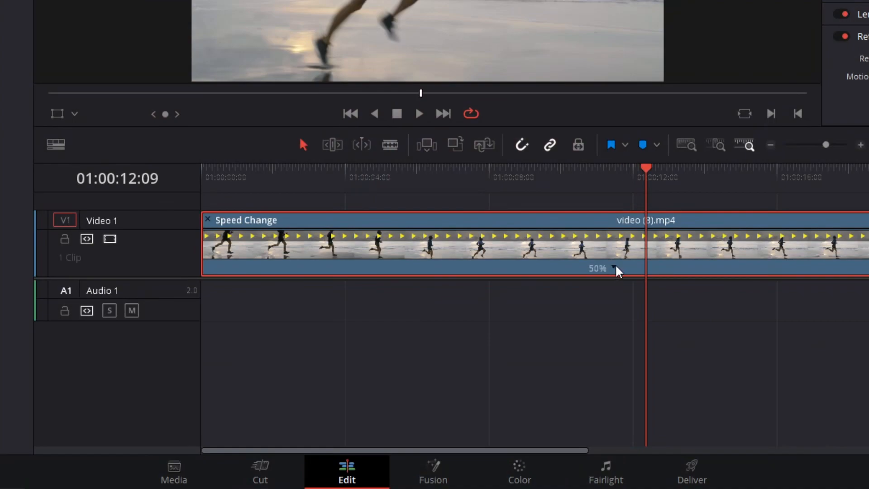
# Slow the clip down further by changing its speed to 10%
pyautogui.click(615, 264)
pyautogui.moveTo(662, 331)
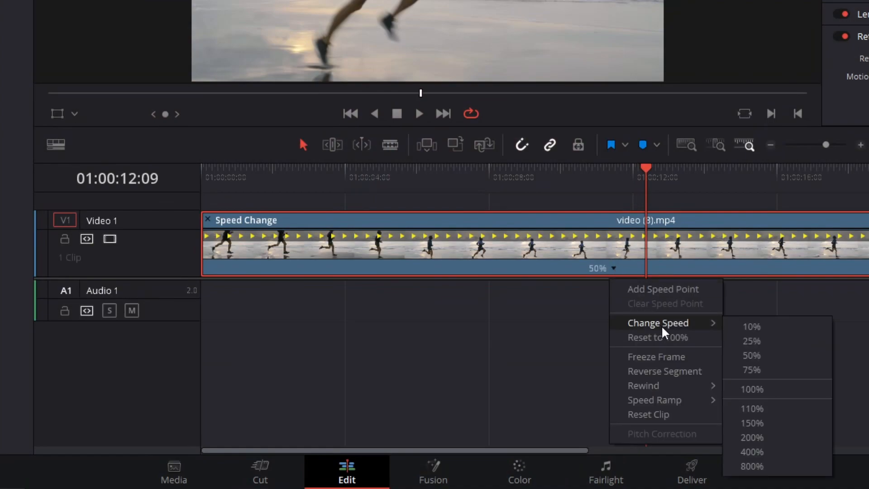
pyautogui.click(756, 326)
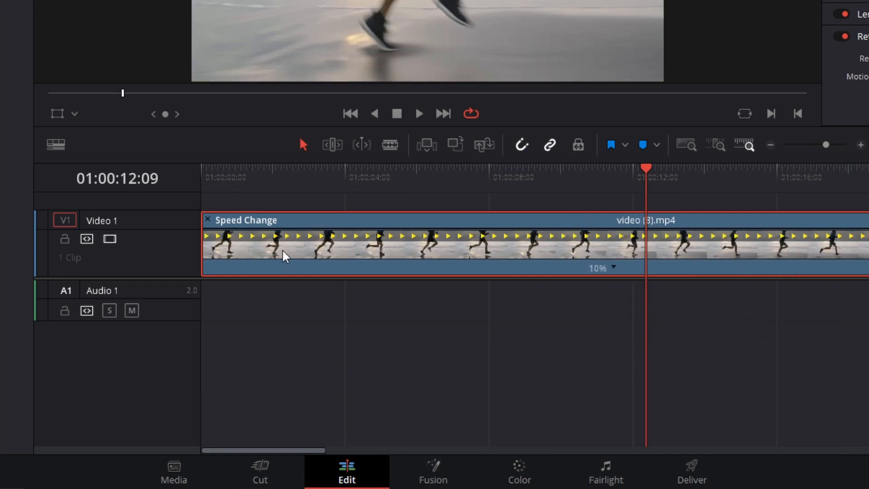
# Play back the slow-motion clip from about 01:00:04:09 to judge its smoothness, and stop playback
pyautogui.moveTo(310, 450); pyautogui.dragTo(848, 425)
pyautogui.scroll(-5, 848, 429)
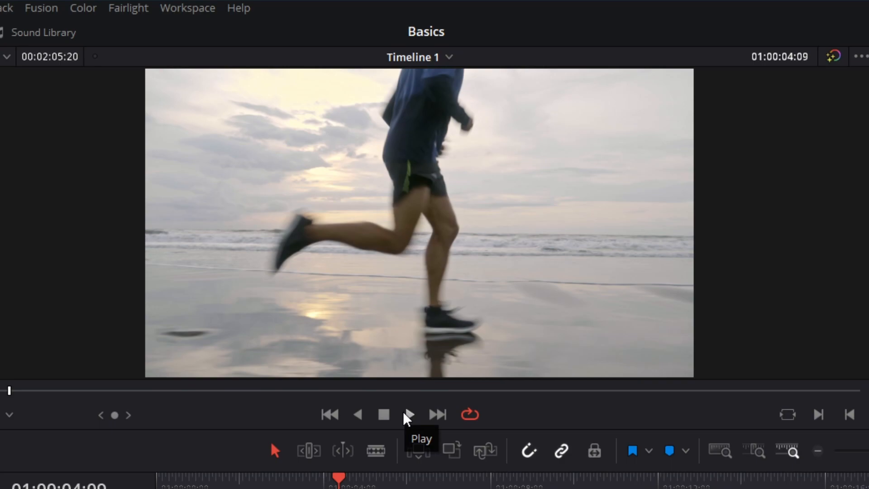
pyautogui.click(408, 415)
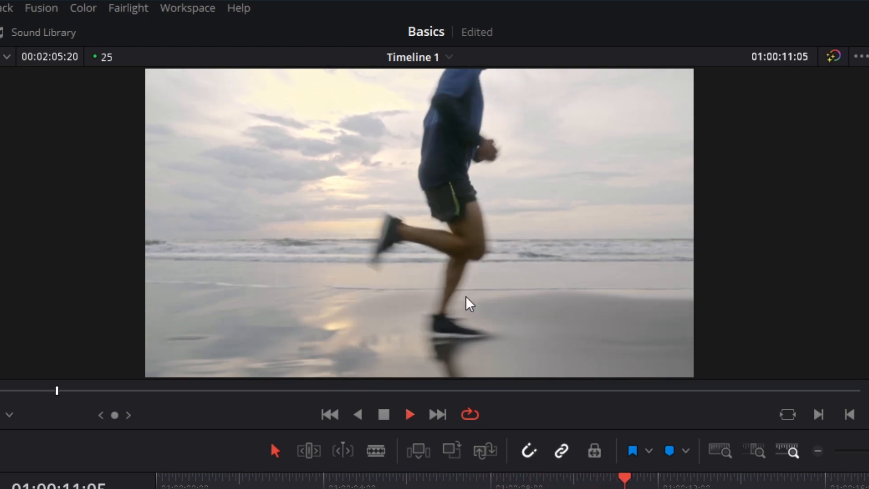
pyautogui.click(384, 414)
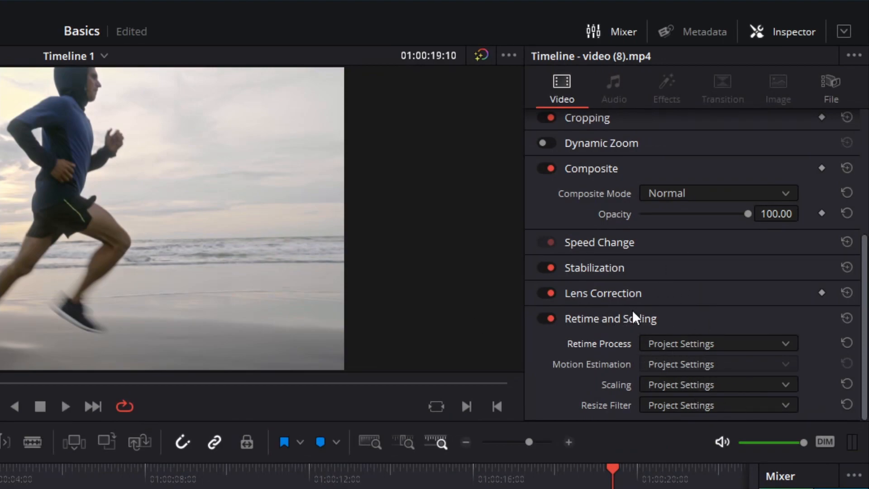
# Set the clip's Retime Process to Optical Flow in its Retime and Scaling settings
pyautogui.scroll(3, 632, 312)
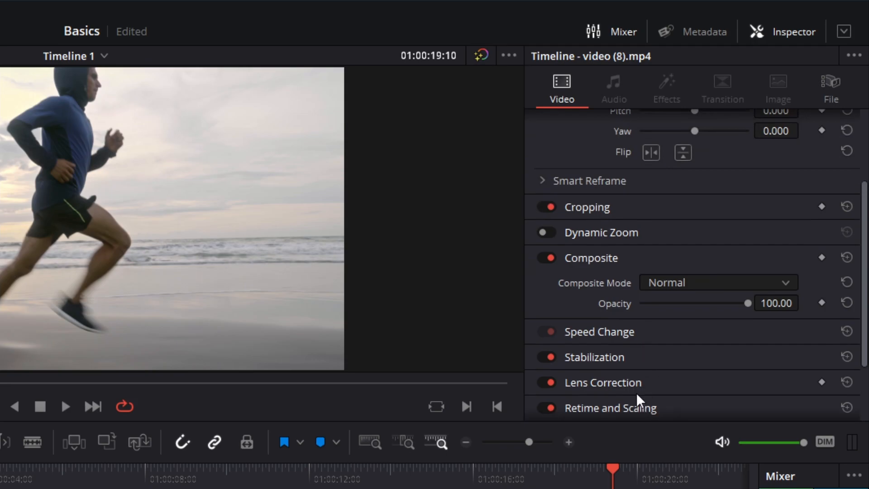
pyautogui.click(638, 408)
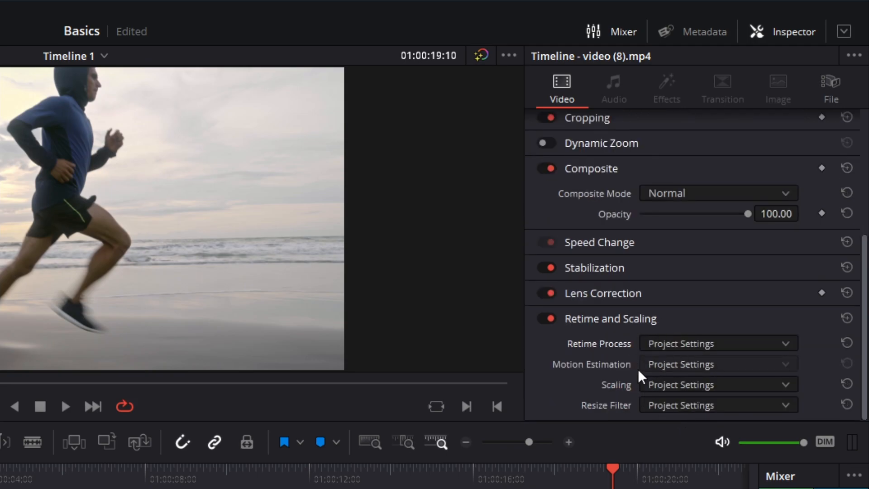
pyautogui.click(668, 343)
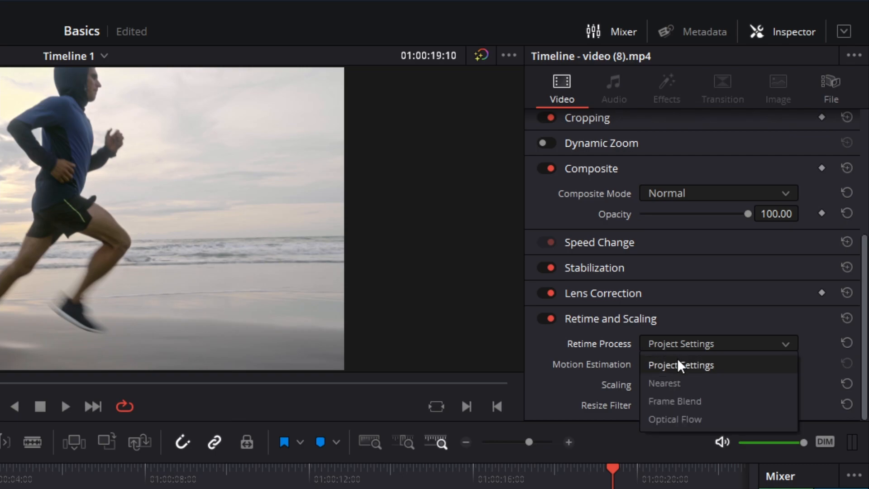
pyautogui.click(702, 417)
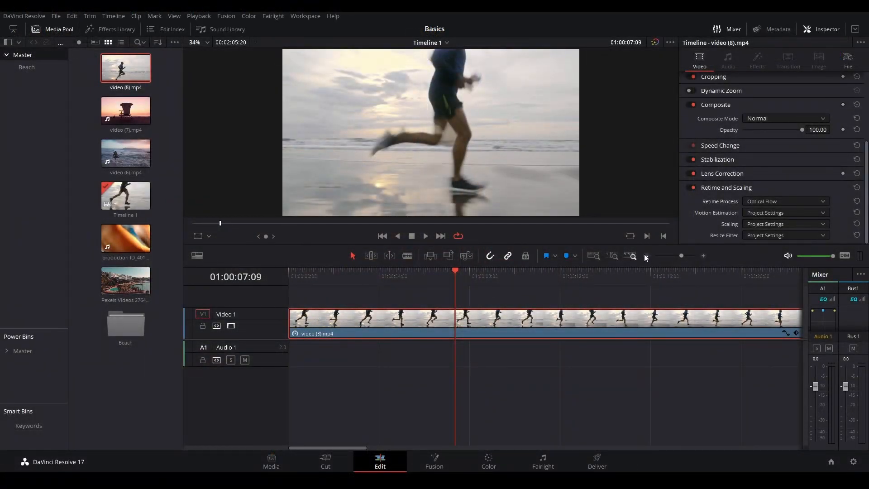
# Trim the end of the slowed clip so it lasts 00:00:16:21
pyautogui.click(646, 255)
pyautogui.moveTo(640, 321); pyautogui.dragTo(332, 331)
pyautogui.click(704, 254)
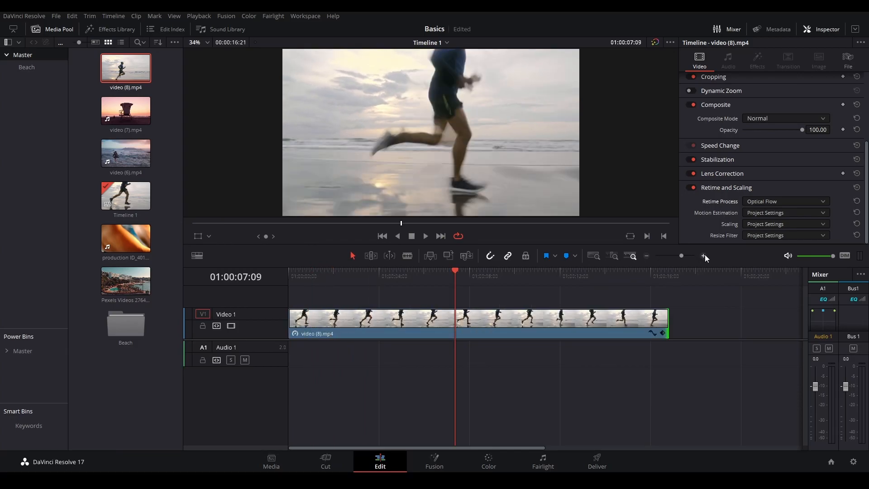
# Play back the trimmed clip from about 01:00:01:21 to check the Optical Flow motion, and stop playback
pyautogui.moveTo(372, 277); pyautogui.dragTo(330, 293)
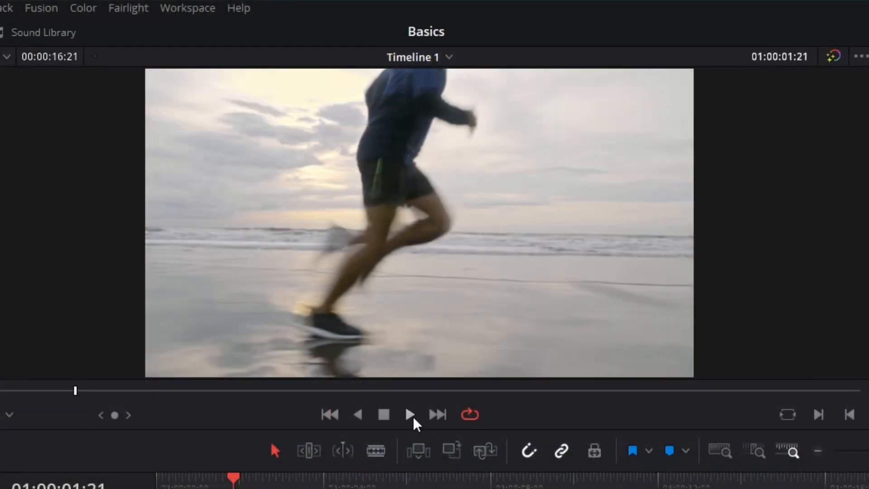
pyautogui.click(427, 237)
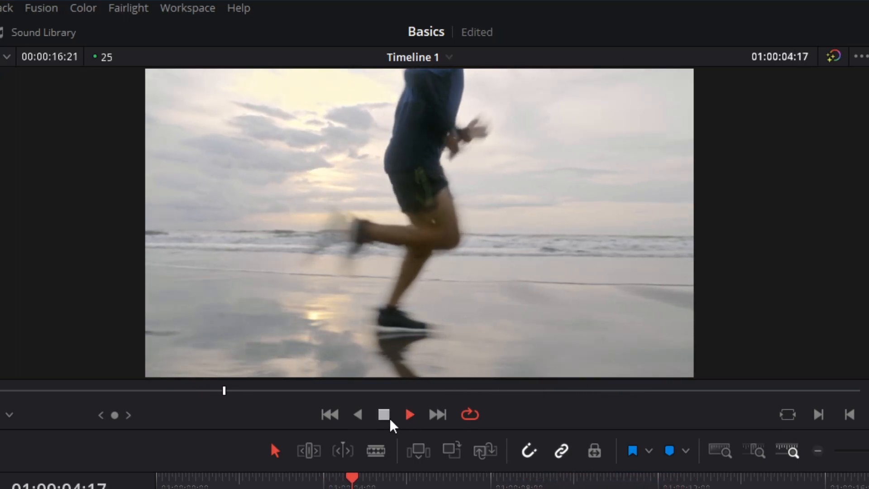
pyautogui.click(383, 418)
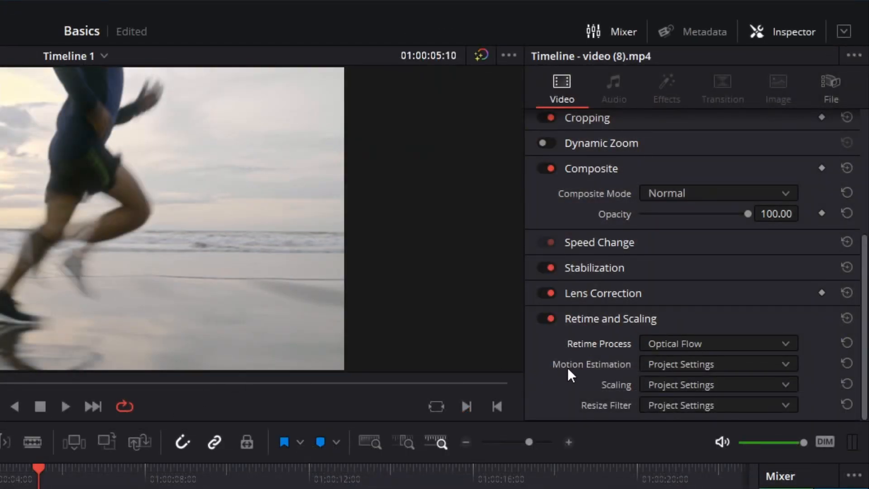
# Set the clip's Motion Estimation to Speed Warp and play it back from about 01:00:03:04 to check the motion
pyautogui.click(699, 365)
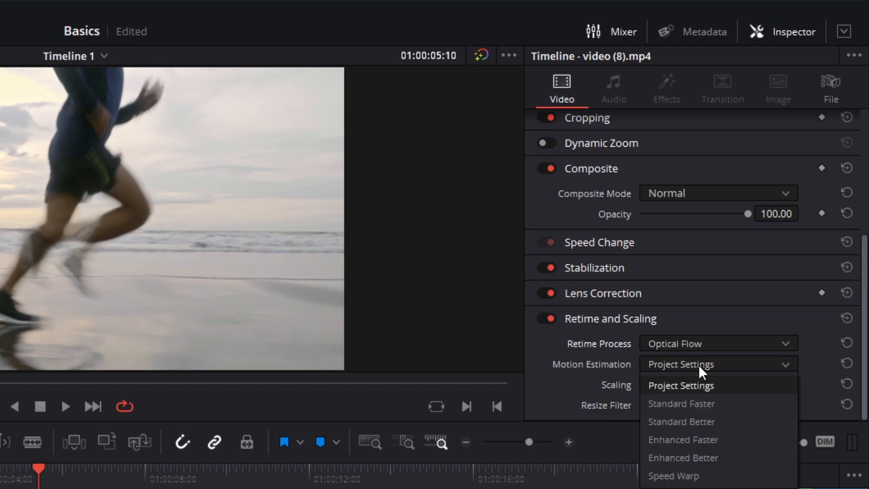
pyautogui.click(691, 476)
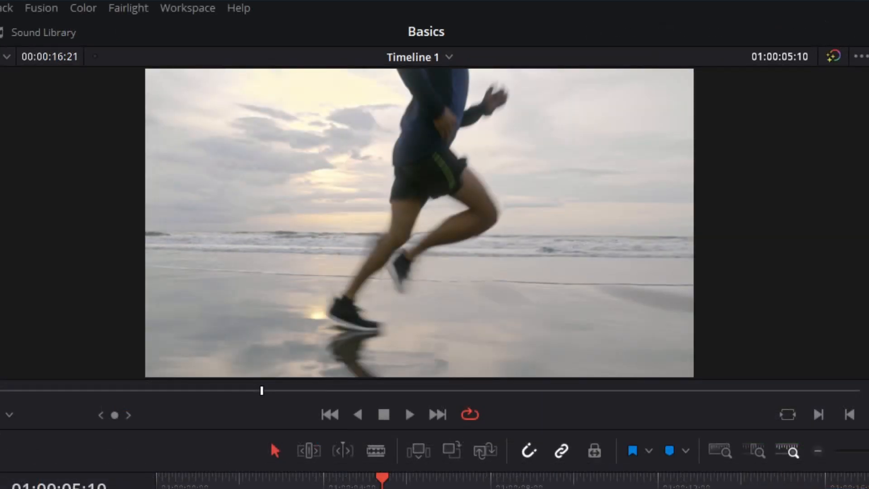
pyautogui.click(288, 481)
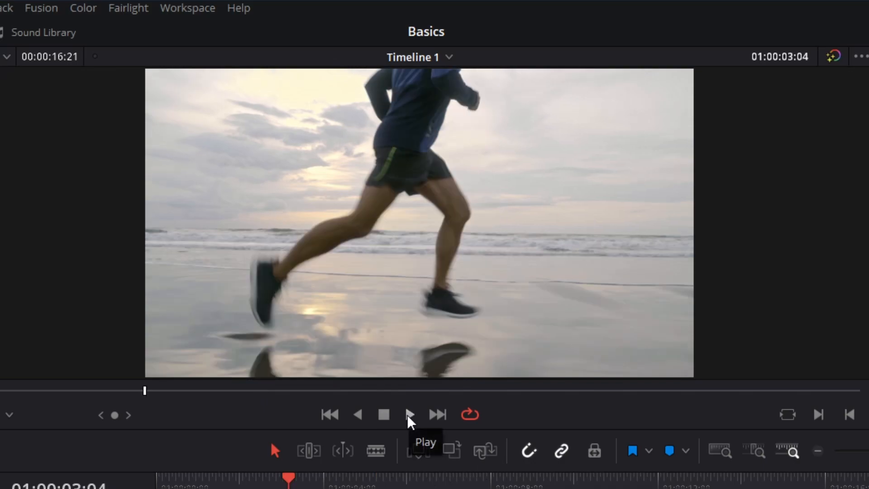
pyautogui.click(409, 416)
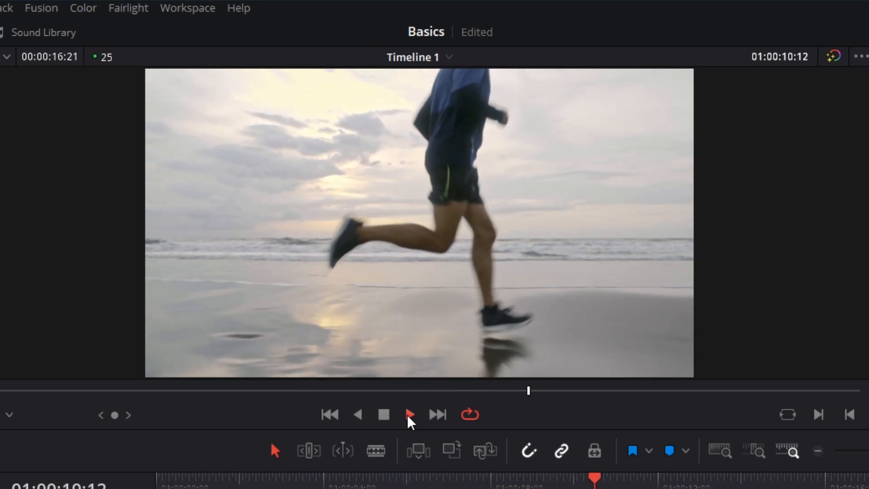
pyautogui.moveTo(362, 480); pyautogui.dragTo(311, 483)
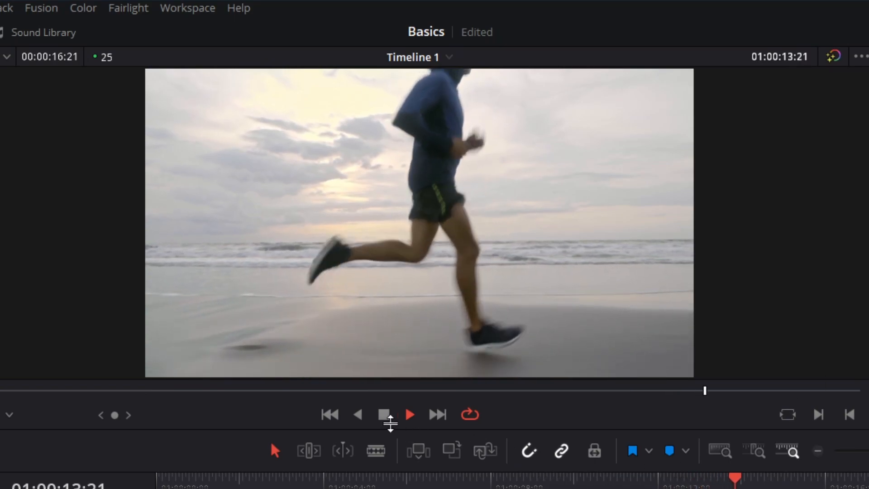
pyautogui.click(383, 415)
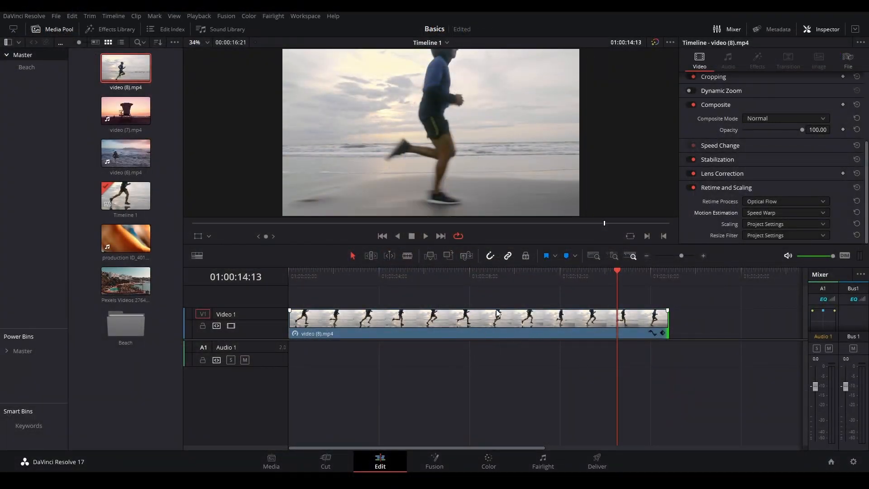
# Show the retime controls on the clip again, change its speed to 200% and extend its end to 00:00:06:07
pyautogui.click(448, 330)
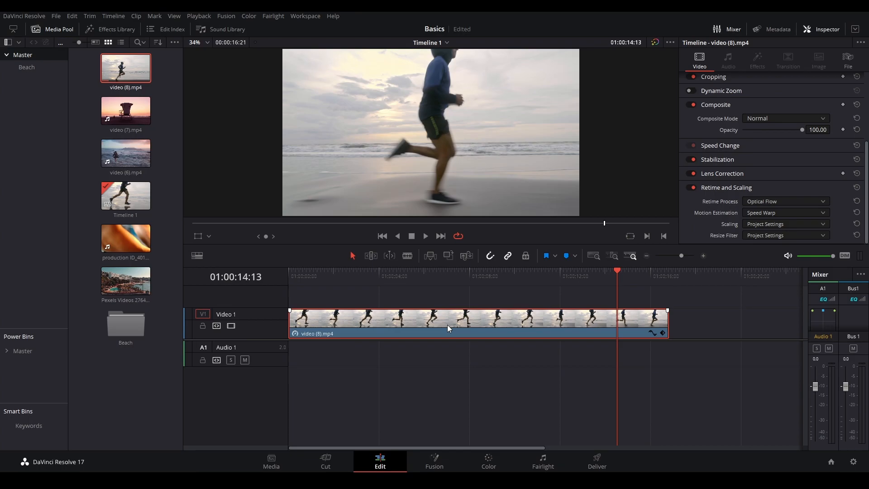
pyautogui.hotkey('ctrl', 'r')
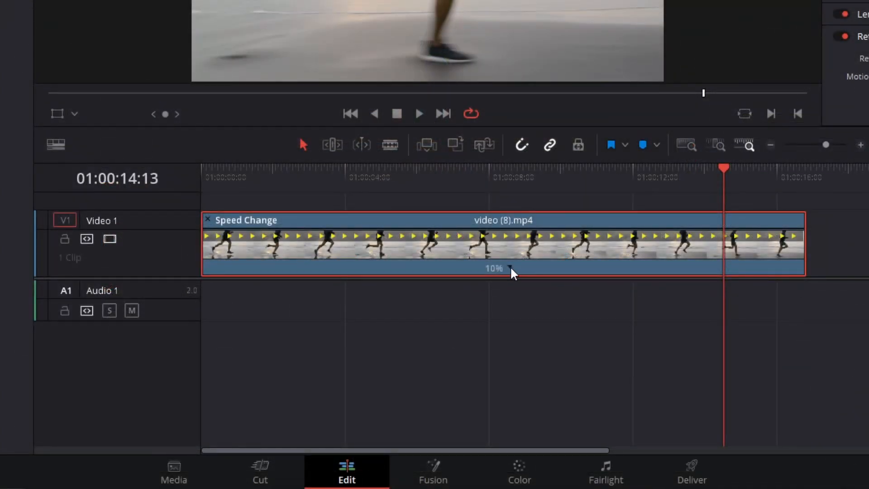
pyautogui.click(509, 267)
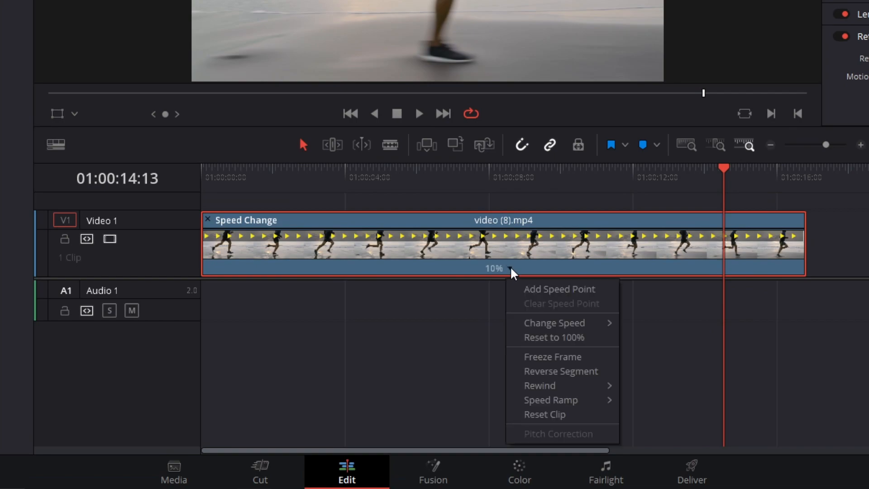
pyautogui.moveTo(598, 322)
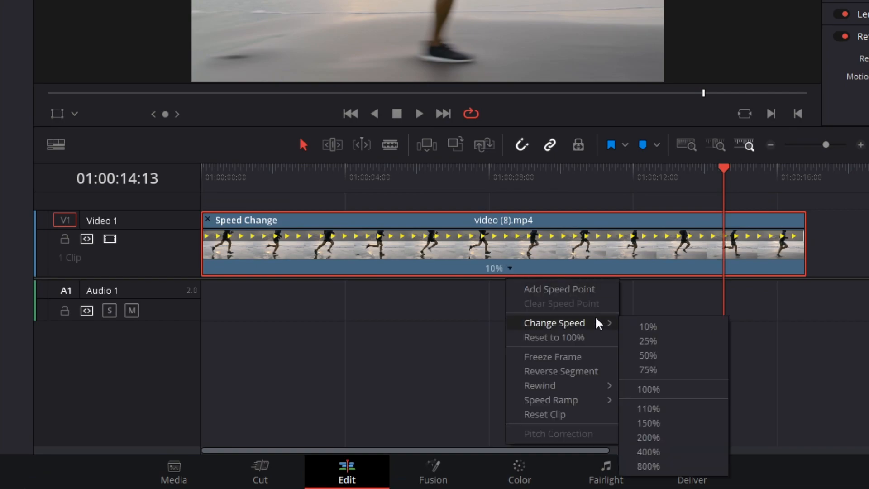
pyautogui.click(659, 437)
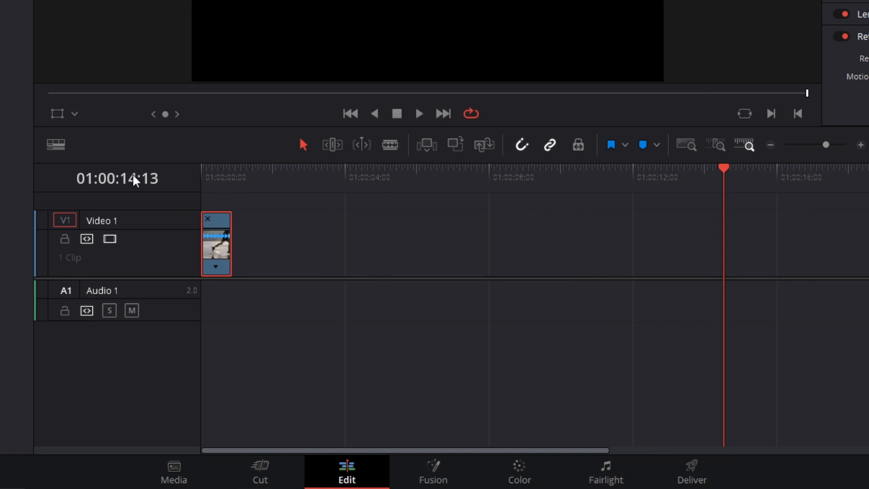
pyautogui.moveTo(230, 239); pyautogui.dragTo(671, 249)
# Play back the sped-up clip from about 01:00:01:05, stop it, and return the playhead to about 01:00:02:20
pyautogui.moveTo(311, 167); pyautogui.dragTo(245, 175)
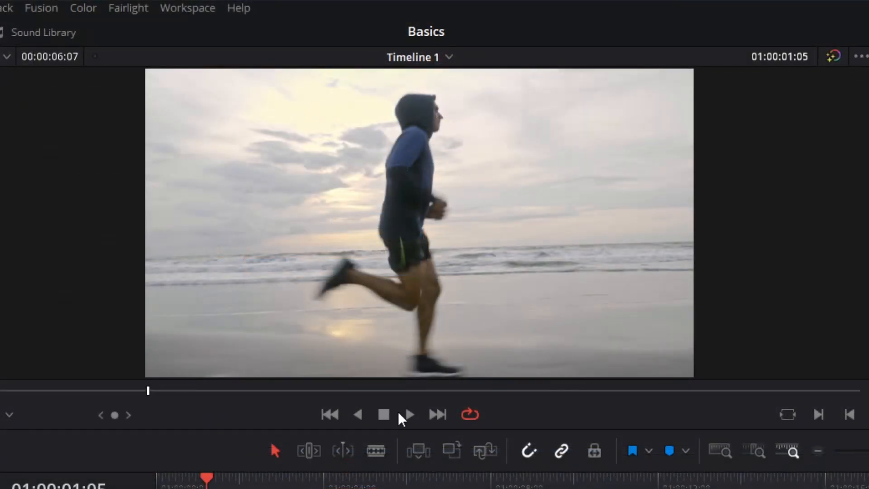
pyautogui.click(406, 416)
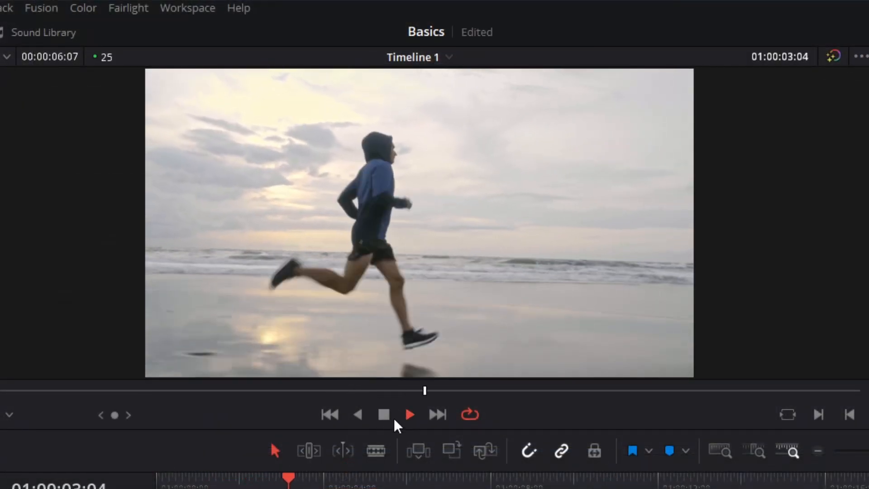
pyautogui.click(384, 416)
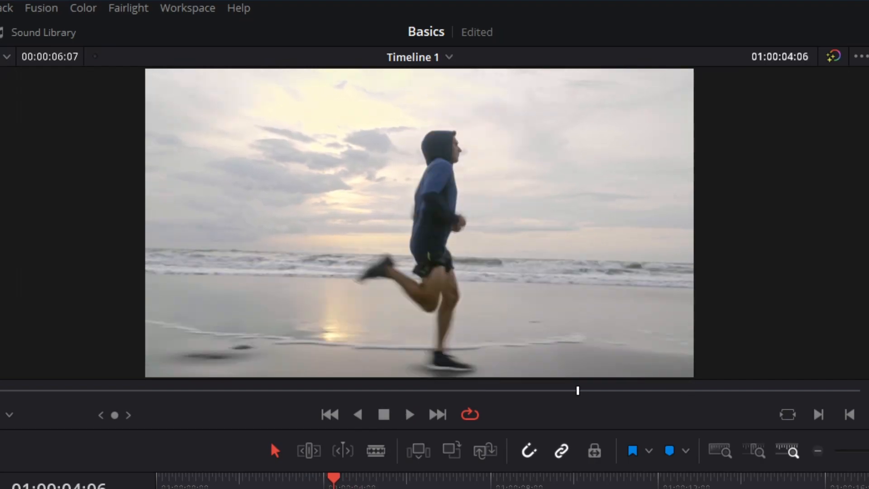
pyautogui.click(267, 483)
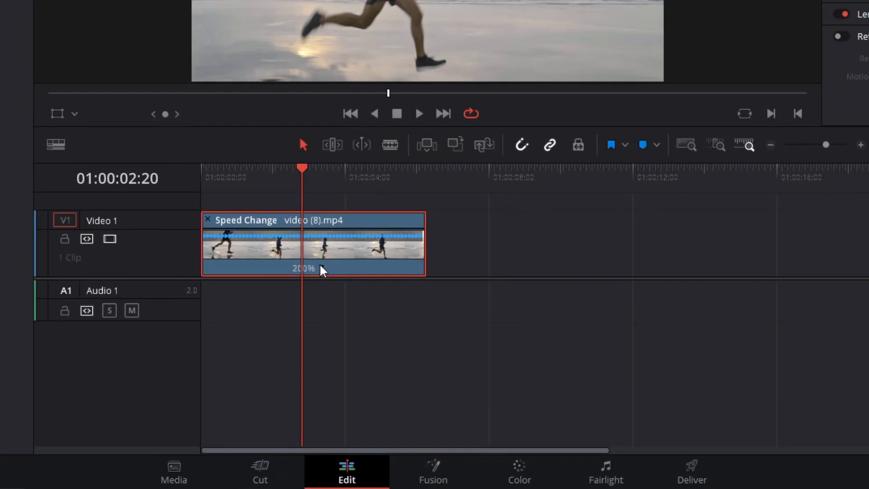
# Change the clip's speed to 800% and try to extend its end
pyautogui.click(321, 268)
pyautogui.moveTo(380, 323)
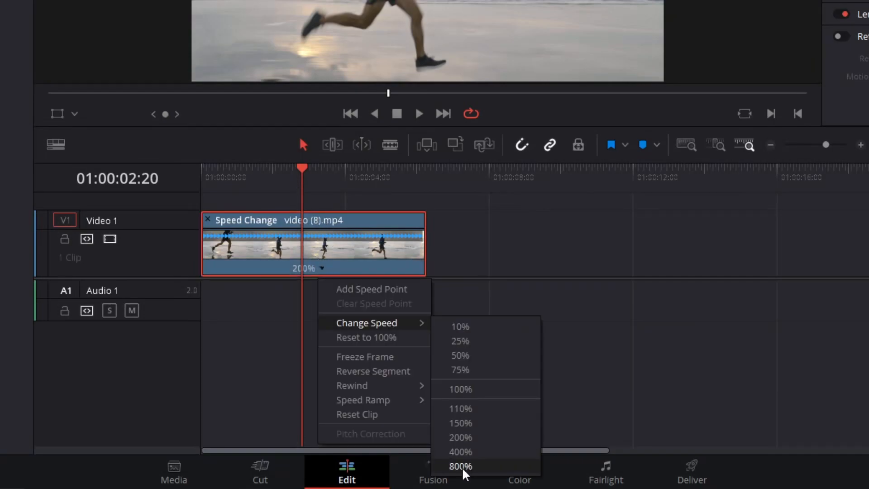
pyautogui.click(461, 466)
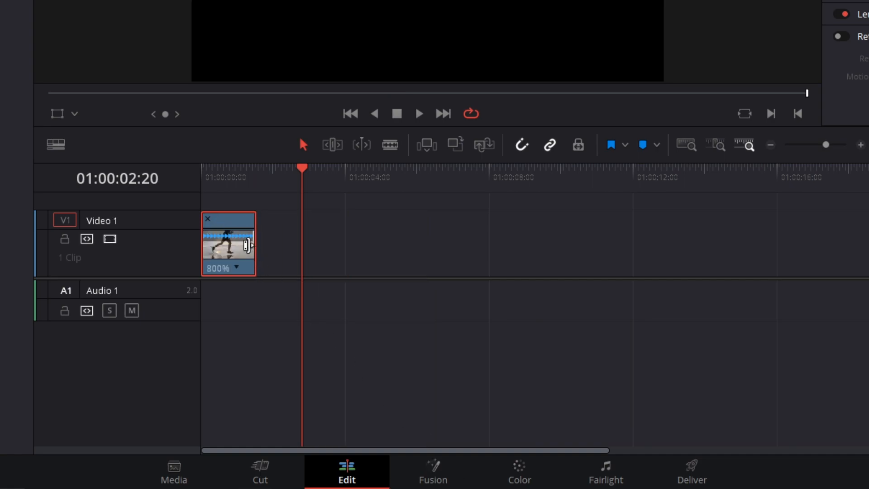
pyautogui.moveTo(254, 243); pyautogui.dragTo(301, 236)
# Play the clip from the start of the timeline, stop it, and scrub to about 01:00:00:23
pyautogui.moveTo(225, 175); pyautogui.dragTo(176, 194)
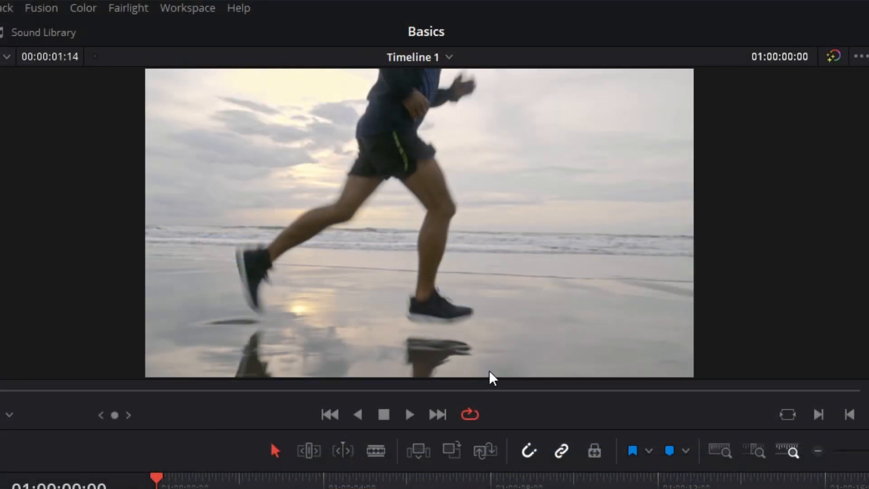
pyautogui.click(409, 414)
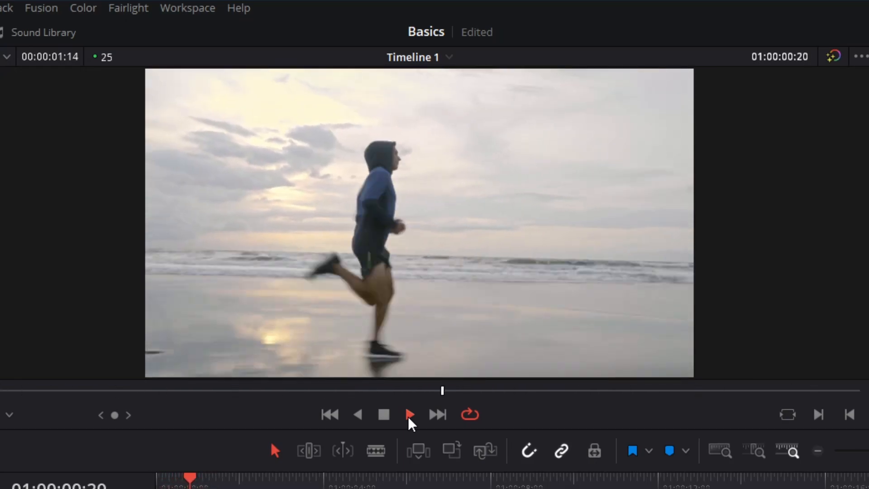
pyautogui.click(385, 416)
pyautogui.moveTo(189, 483); pyautogui.dragTo(195, 478)
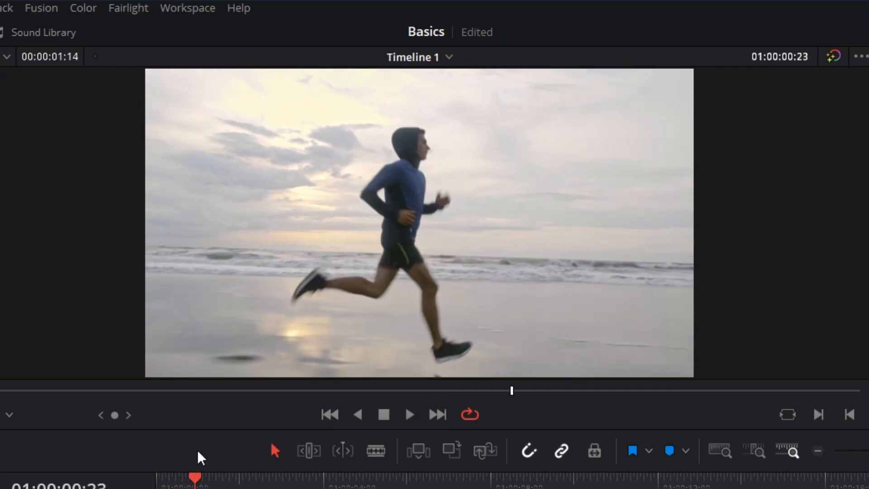